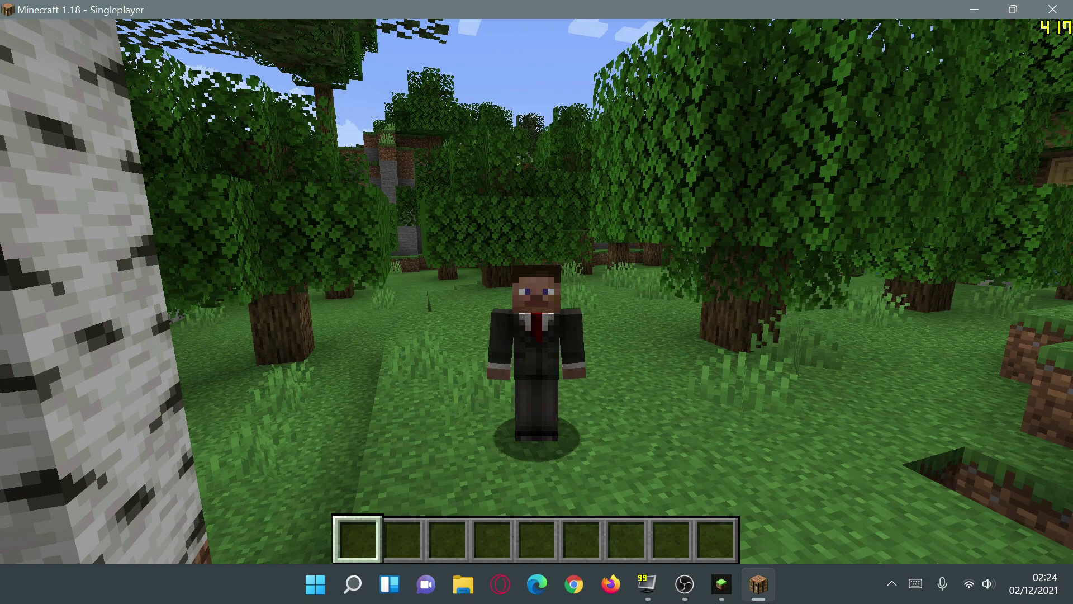
Check the unmodded game's frame rate on the F3 debug readout, hide it, and open the Options screen.
key("F3")
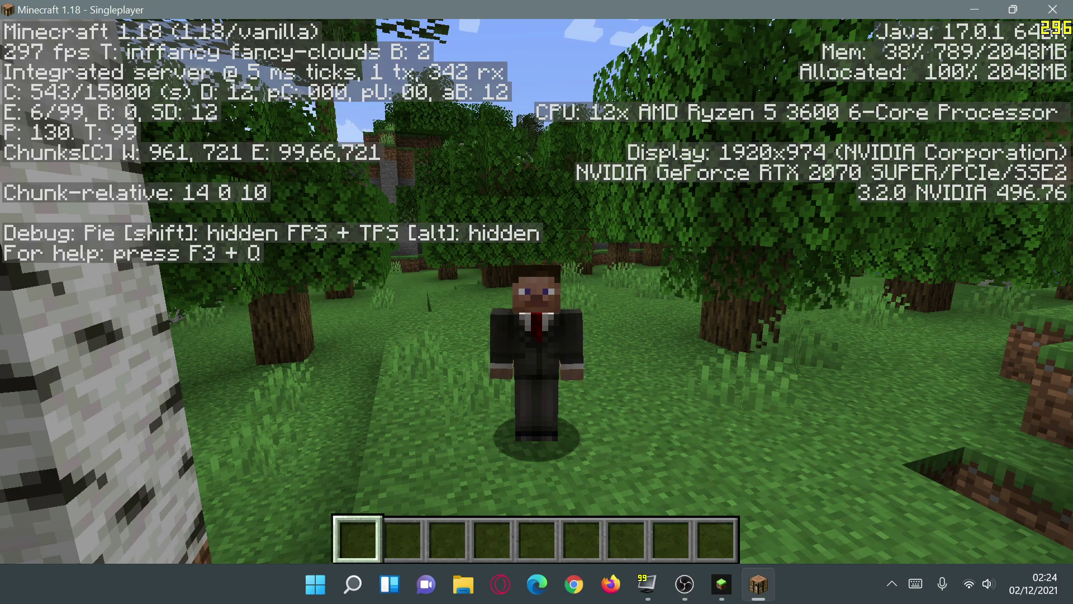
key("F3")
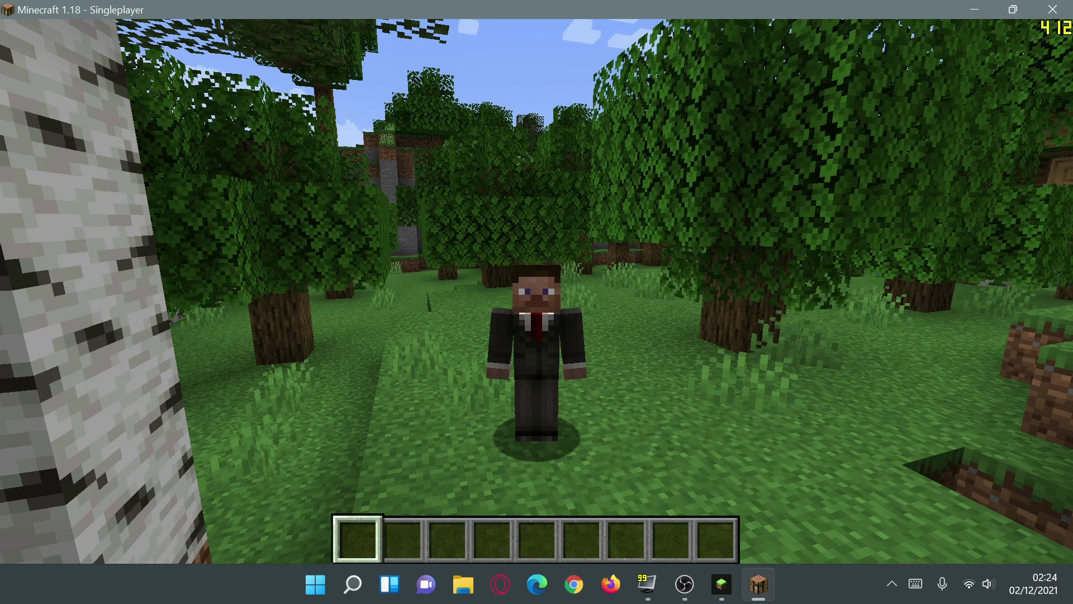
key("Escape")
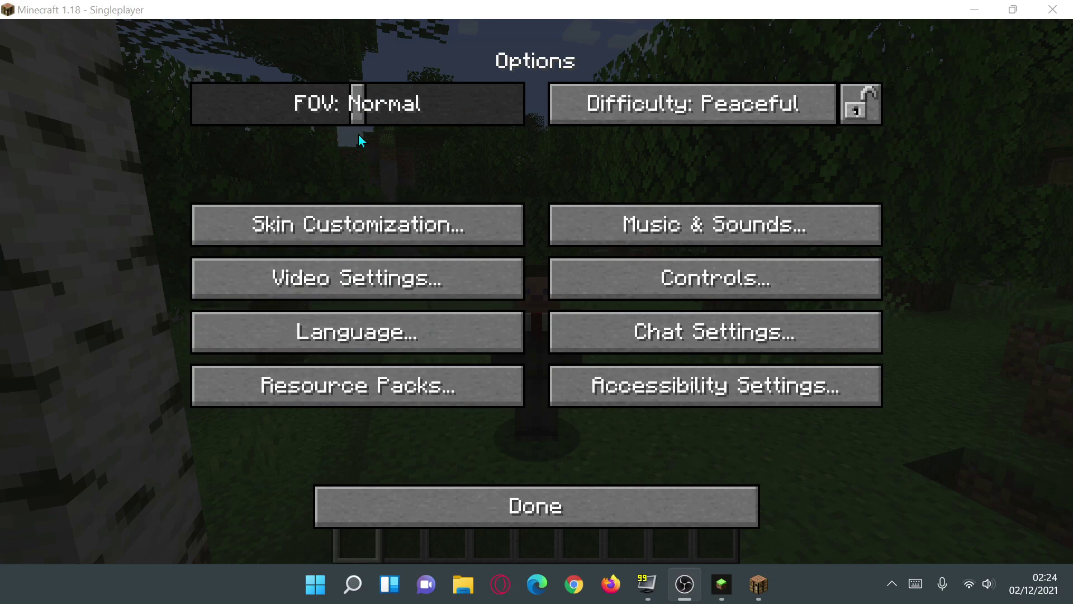
Review the Video Settings, then back out of the menus and resume the singleplayer world at about 400 FPS.
left_click(369, 284)
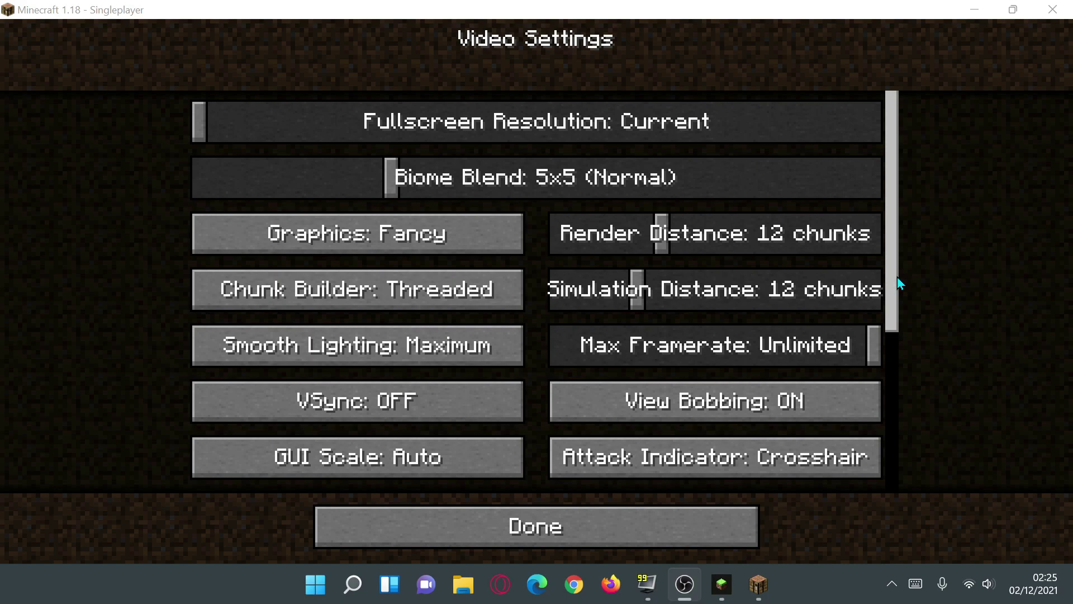
left_click_drag(897, 276, 906, 467)
scroll(905, 467, "up", 10)
left_click(585, 522)
left_click(565, 517)
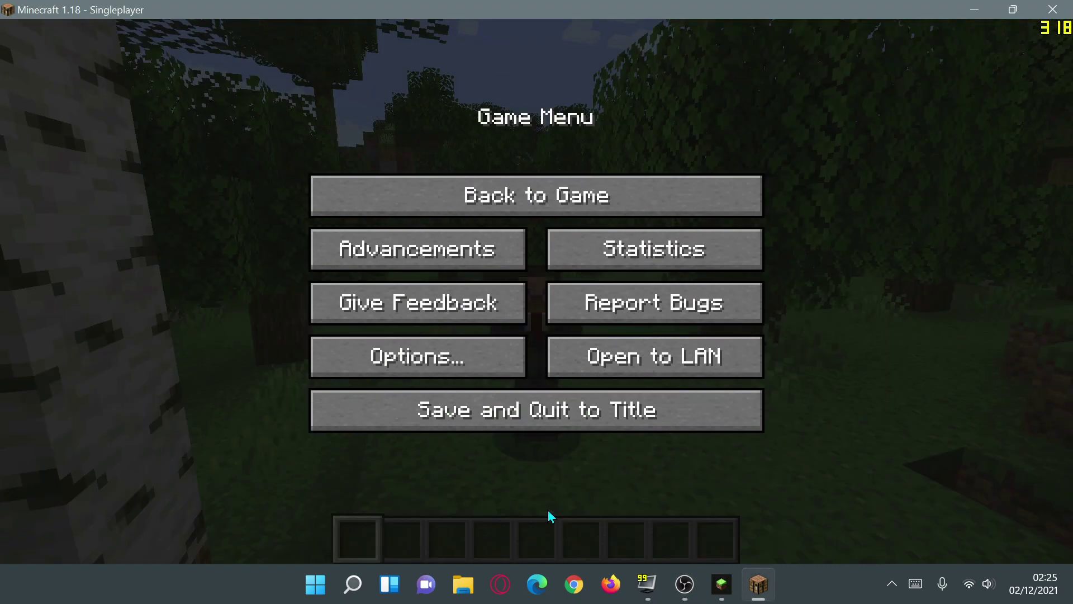
left_click(532, 197)
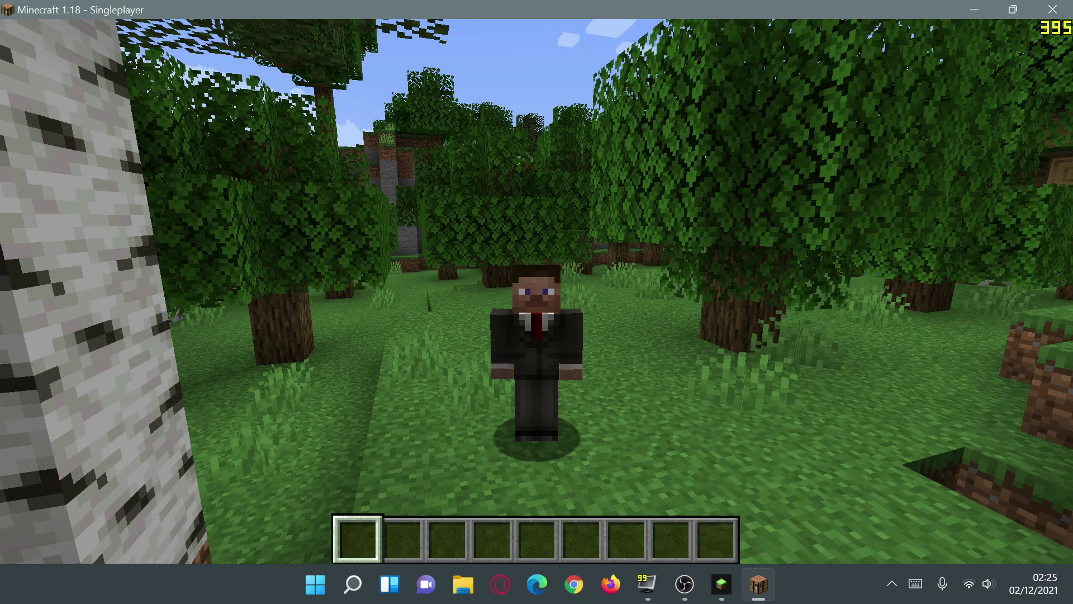
Return to first-person view and read the vanilla 1.18 frame rate (411 fps) on the F3 readout.
key("F5")
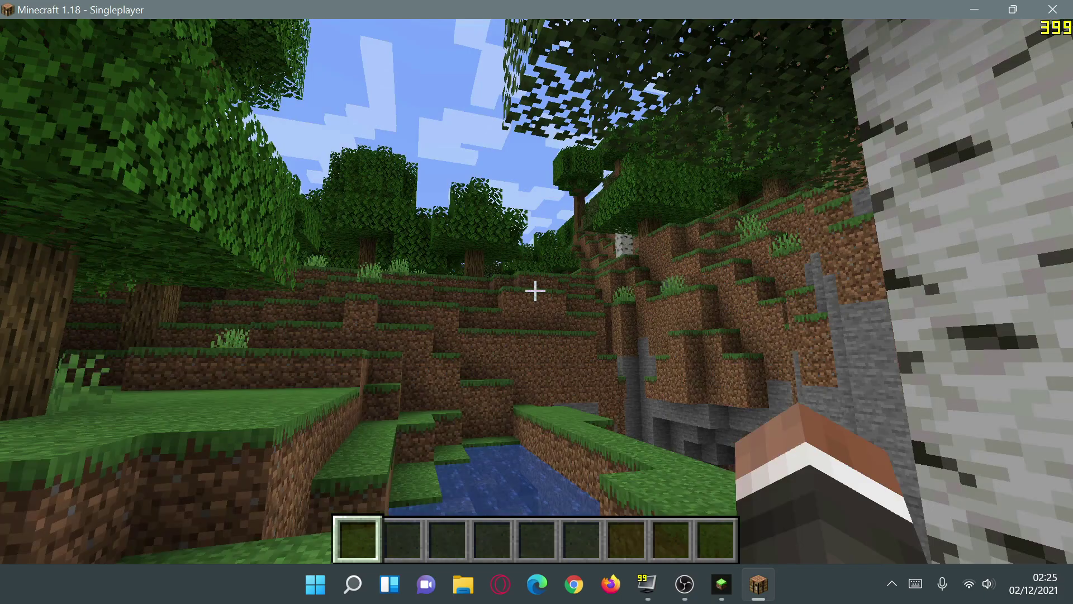
mouse_move(536, 290)
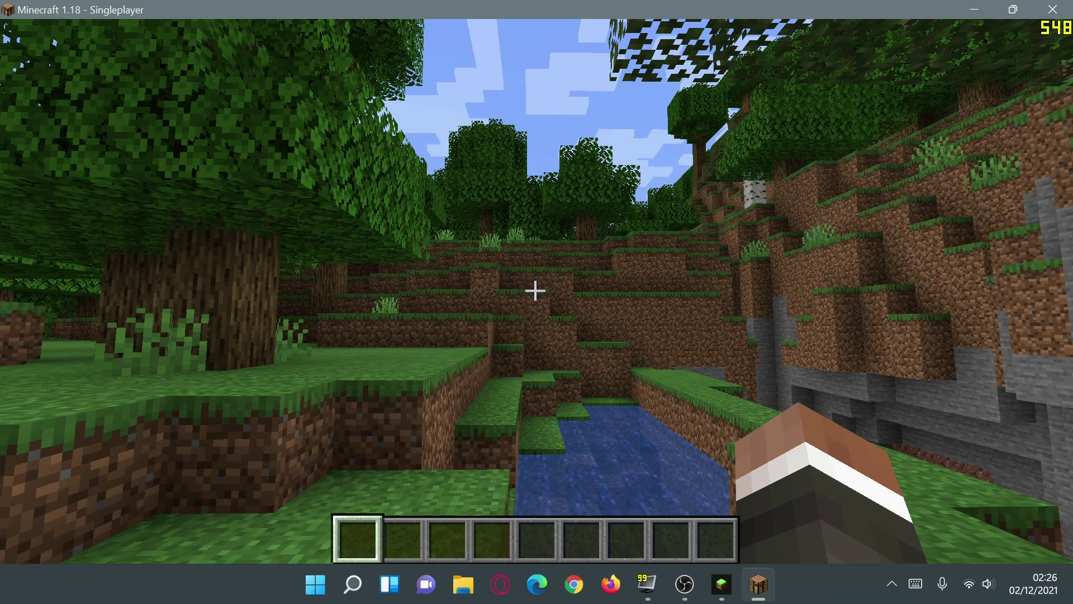
key("F3")
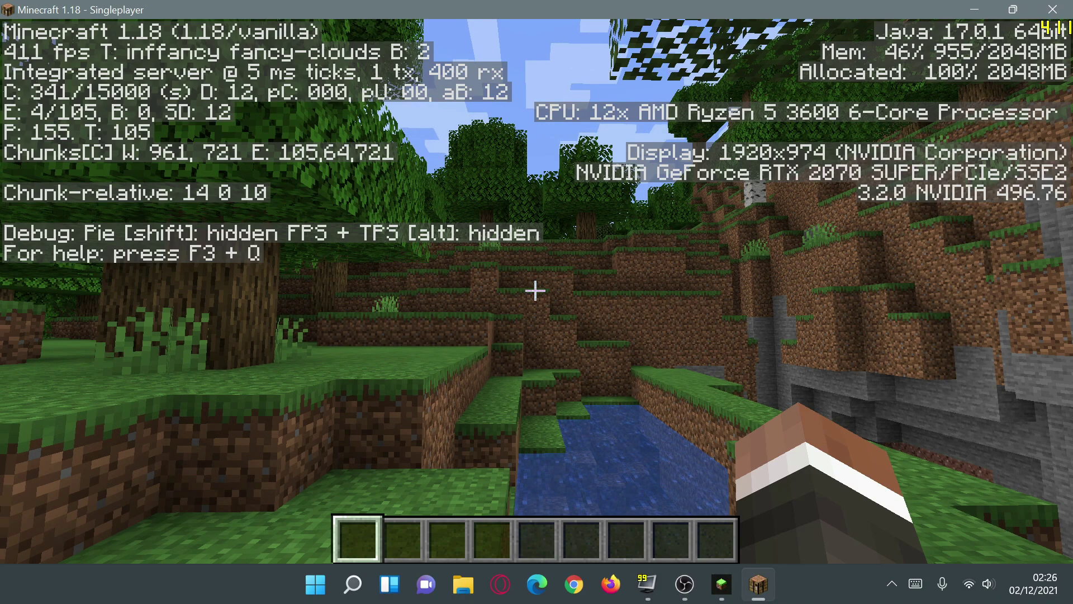
key("F3")
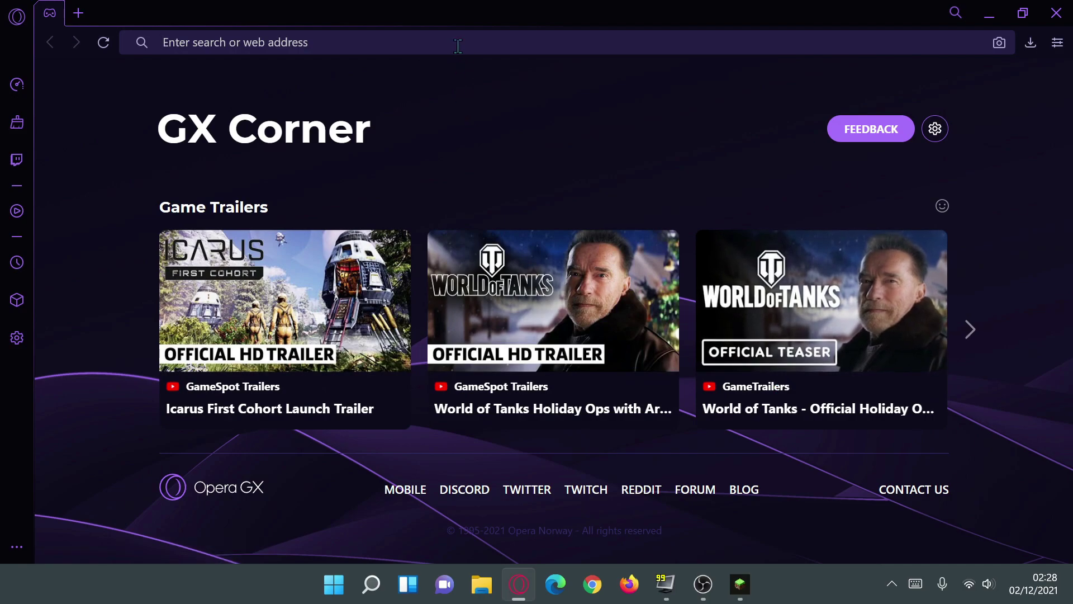
Go to curseforge.com and browse to the Minecraft Mods section.
left_click(458, 46)
type("cu")
key("Return")
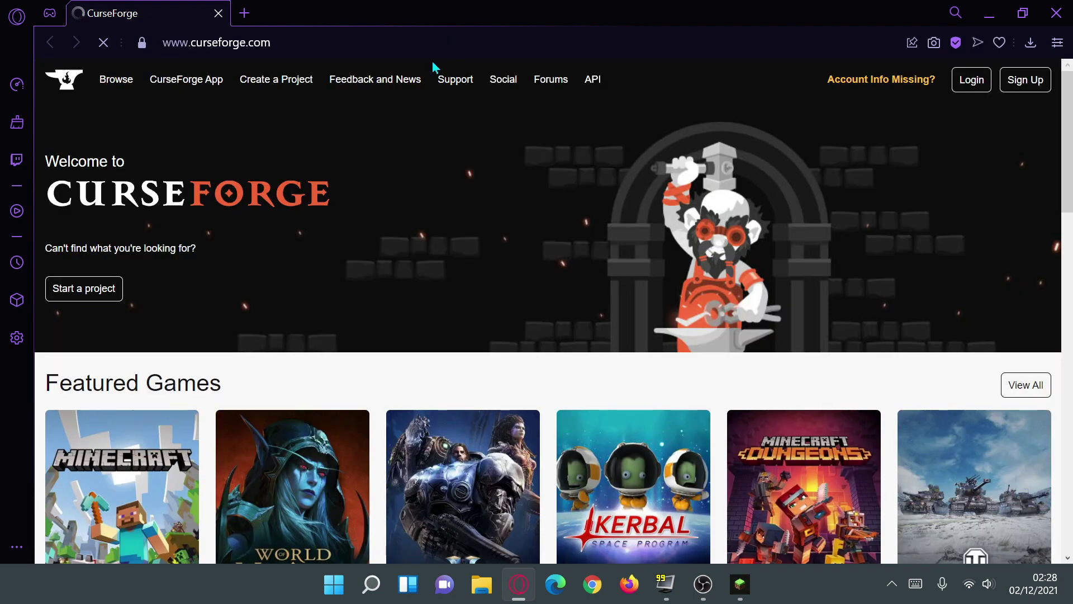
scroll(222, 272, "down", 3)
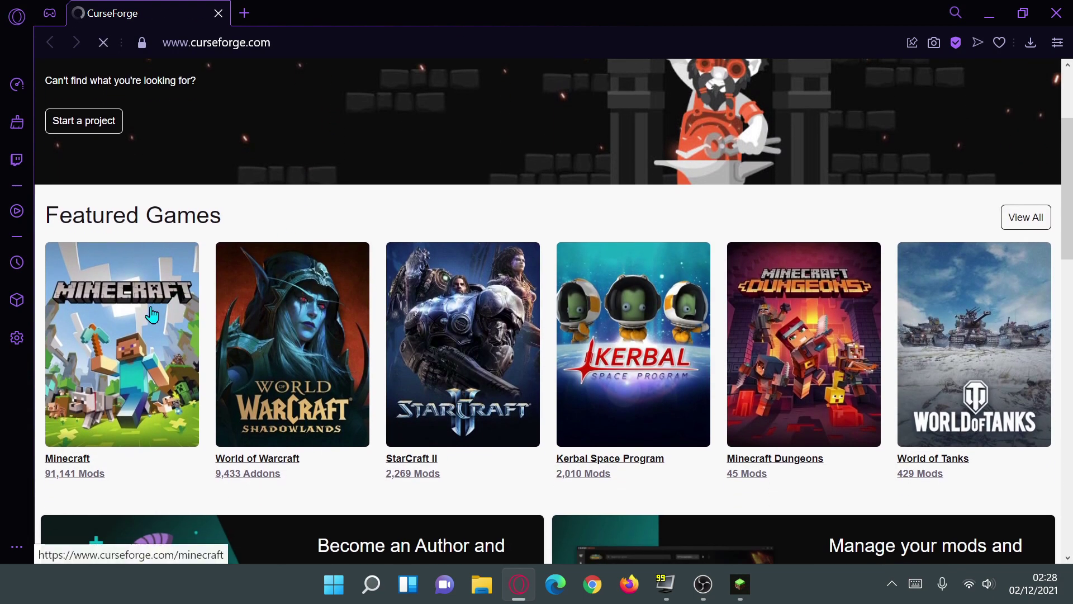
left_click(151, 315)
scroll(269, 335, "down", 3)
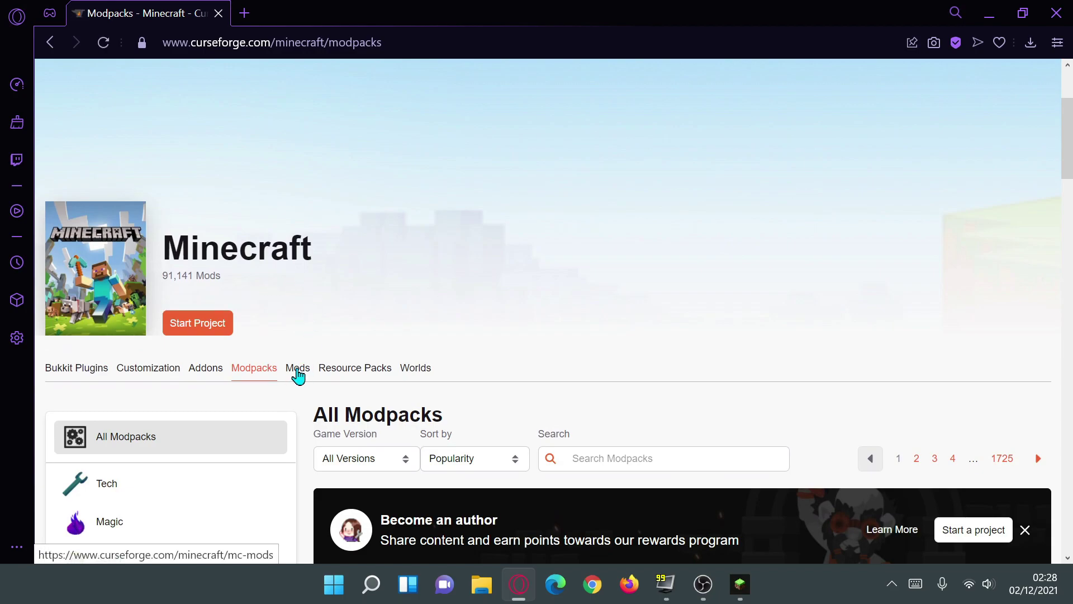
left_click(299, 374)
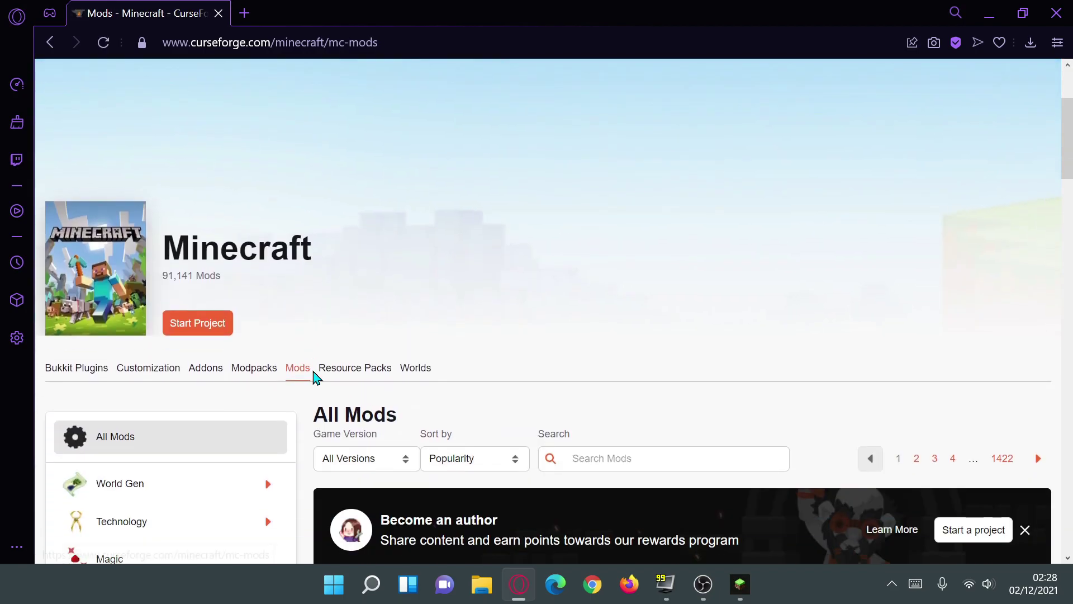
Search the Minecraft mods for 'sodium' so Sodium, Magnesium and Sodium Extra are listed.
scroll(342, 337, "down", 3)
left_click(618, 290)
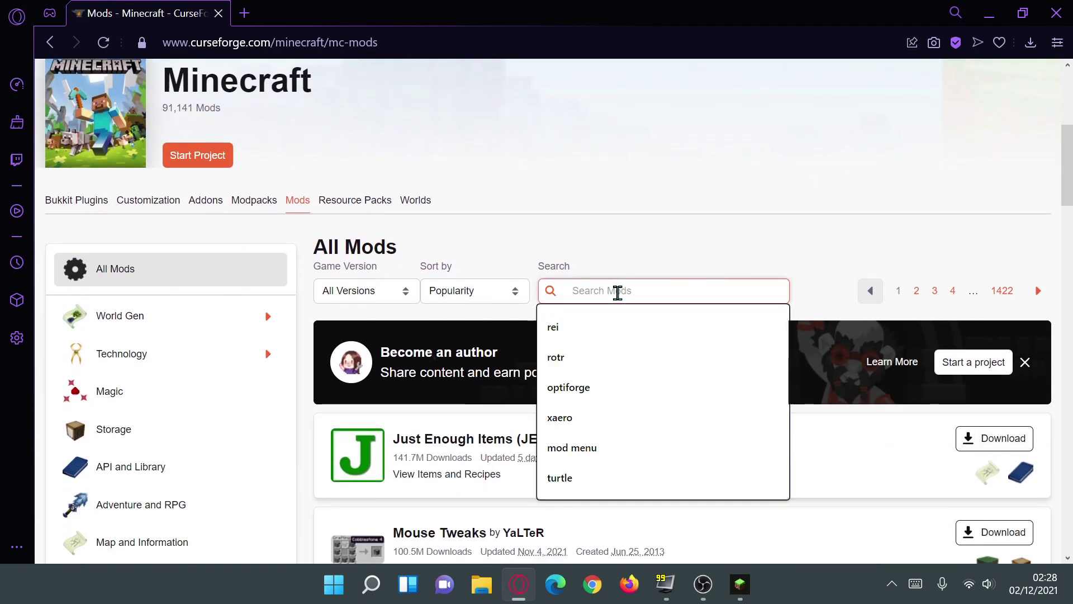
type("sodium")
key("Return")
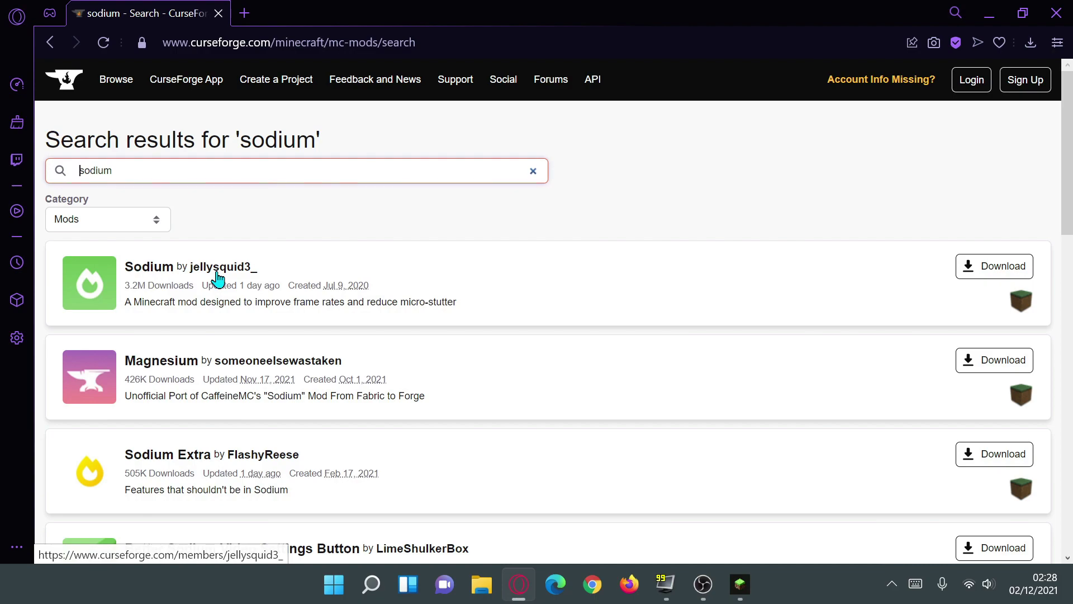
left_click(388, 147)
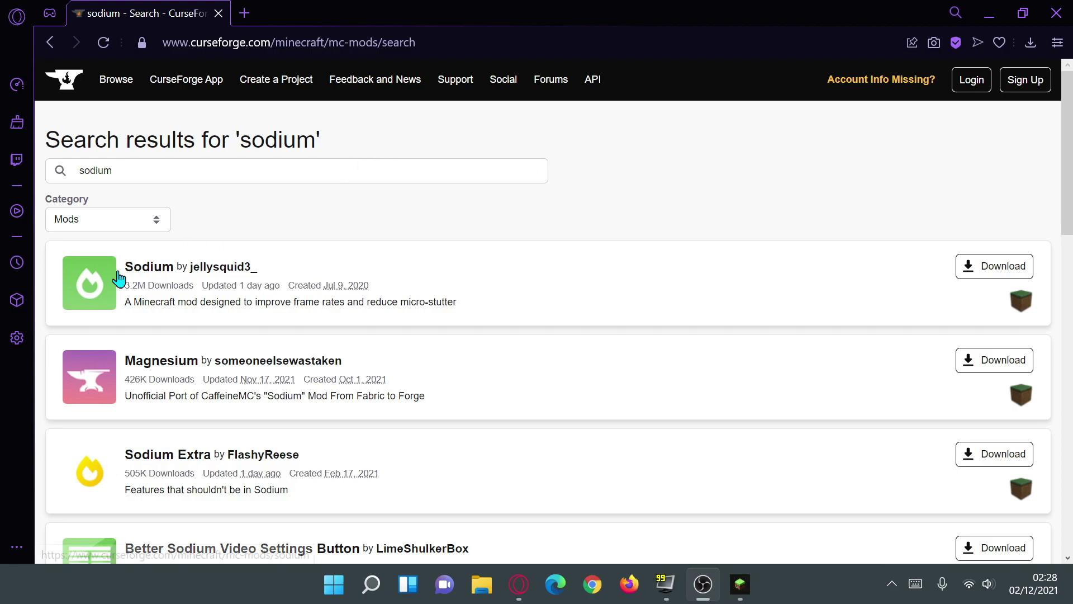
Open the Sodium mod page, read its description, and view its Files page showing mc1.17.1-0.3.3.
left_click(152, 270)
scroll(631, 307, "down", 3)
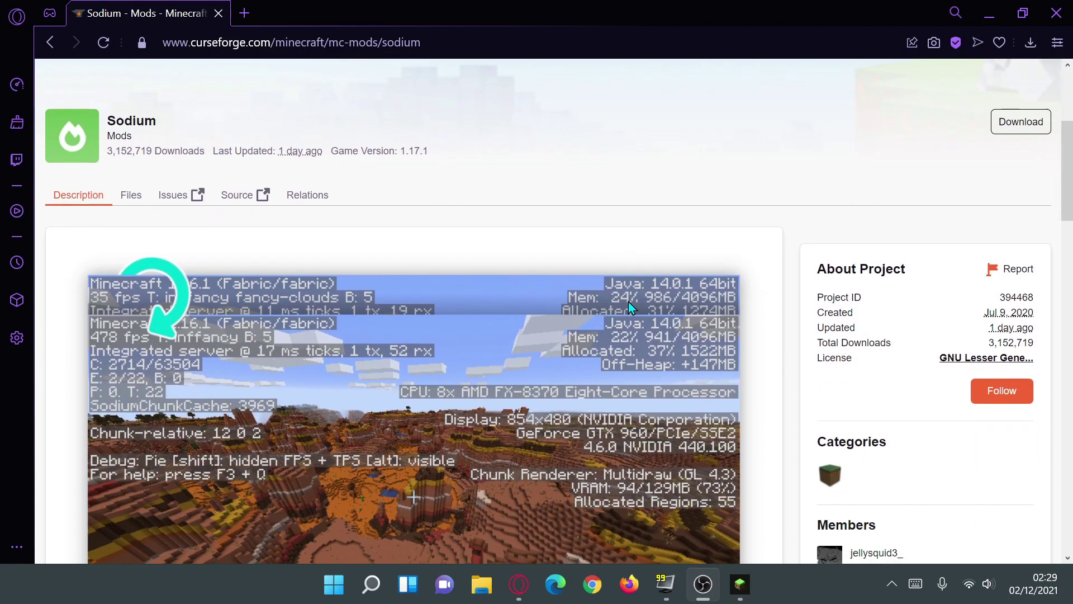
scroll(623, 302, "down", 9)
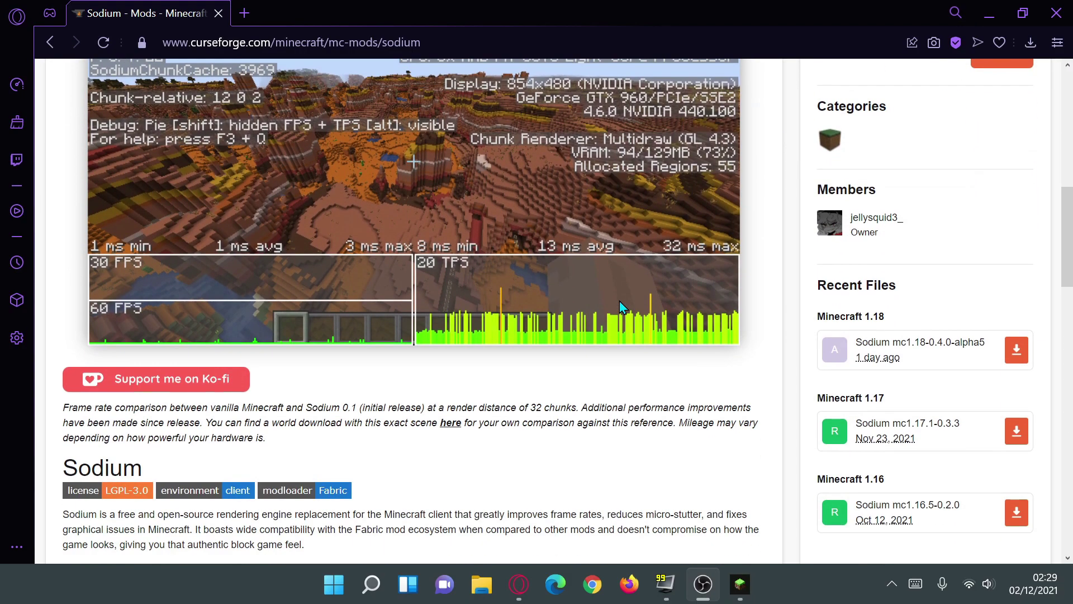
scroll(622, 306, "down", 3)
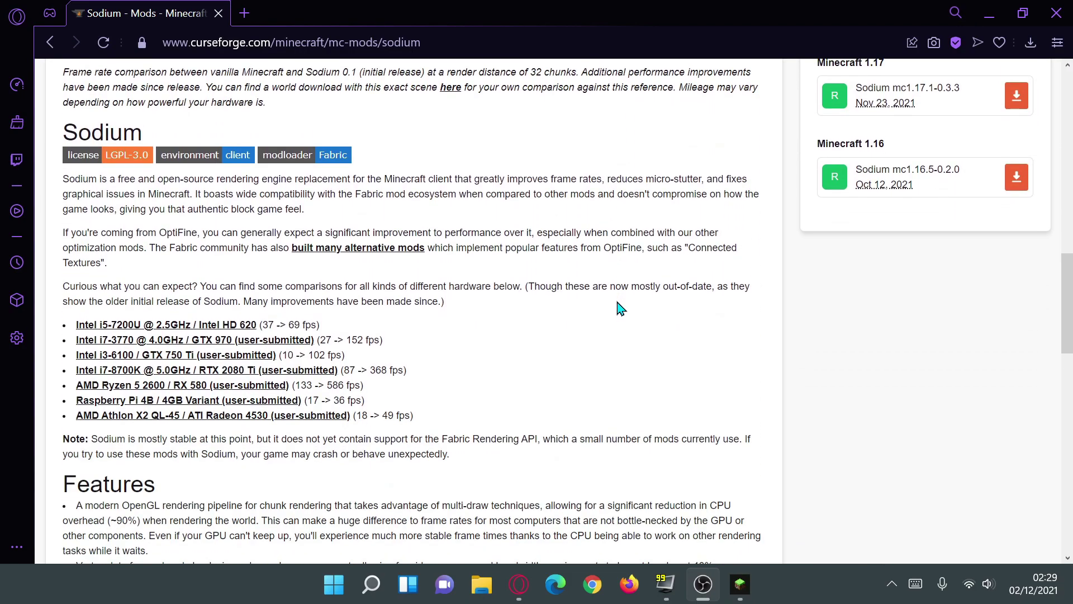
scroll(620, 309, "down", 8)
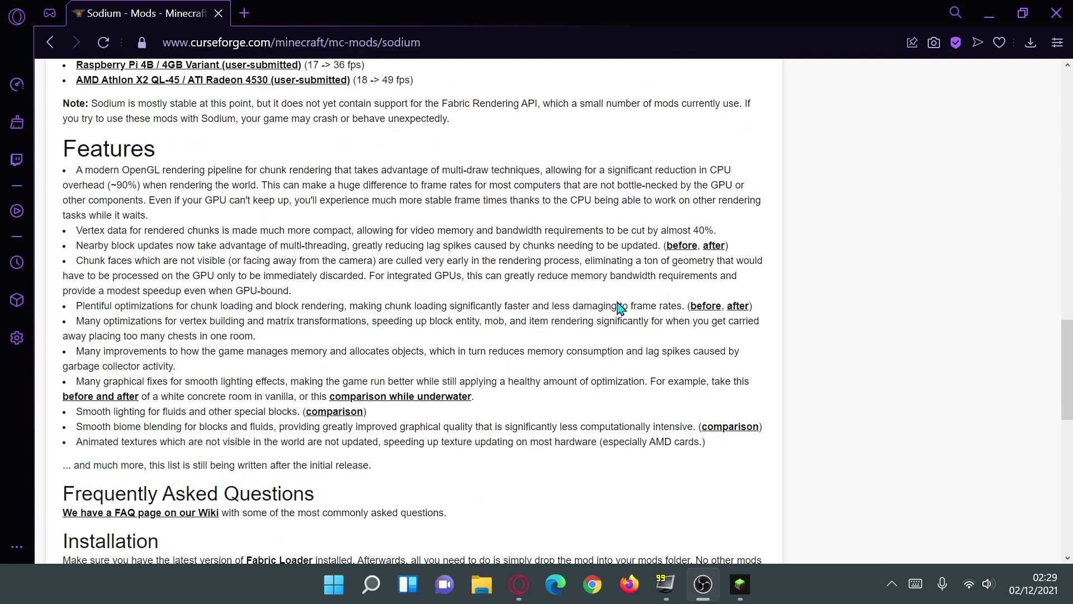
scroll(620, 309, "down", 4)
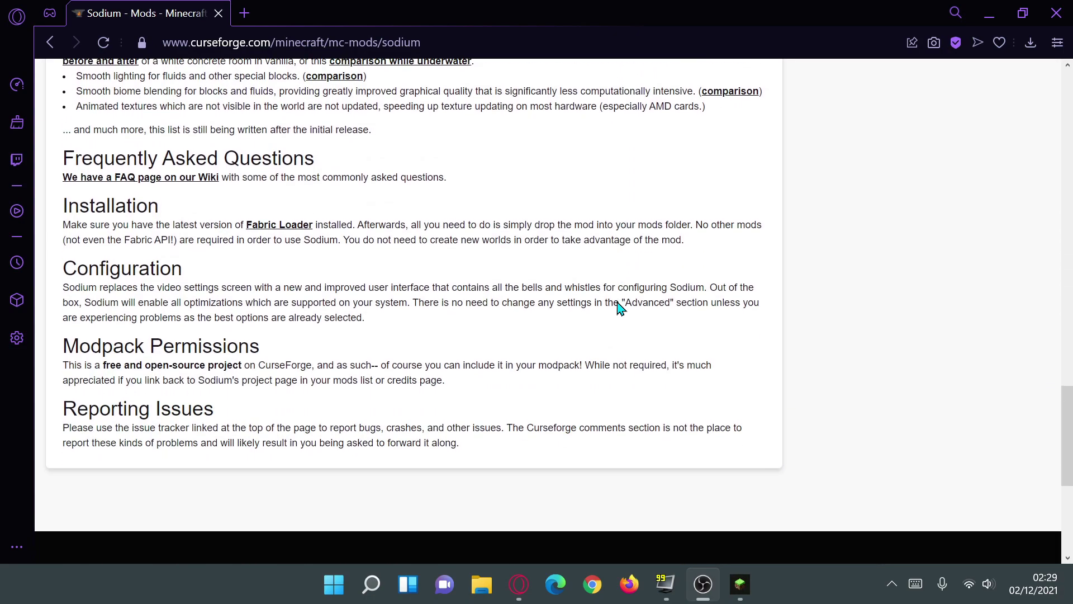
scroll(620, 308, "up", 6)
scroll(619, 308, "up", 18)
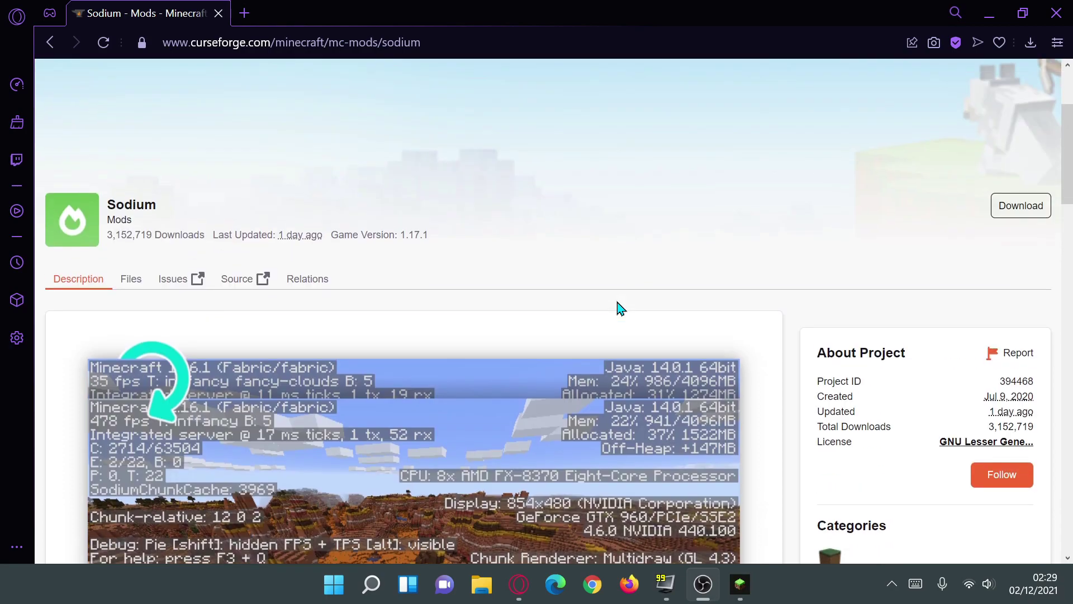
left_click(132, 283)
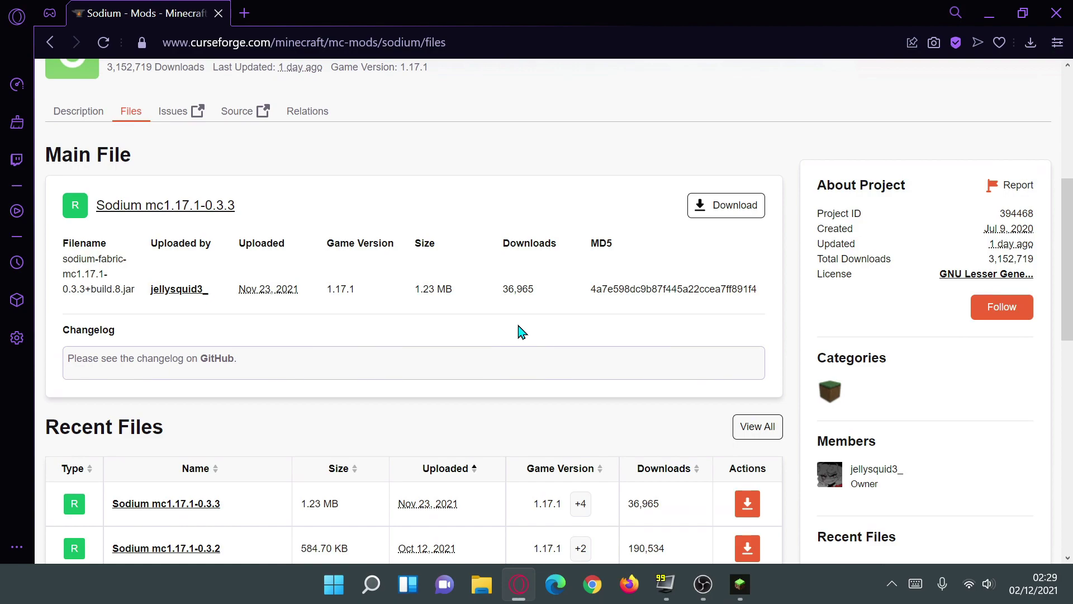
scroll(520, 332, "down", 2)
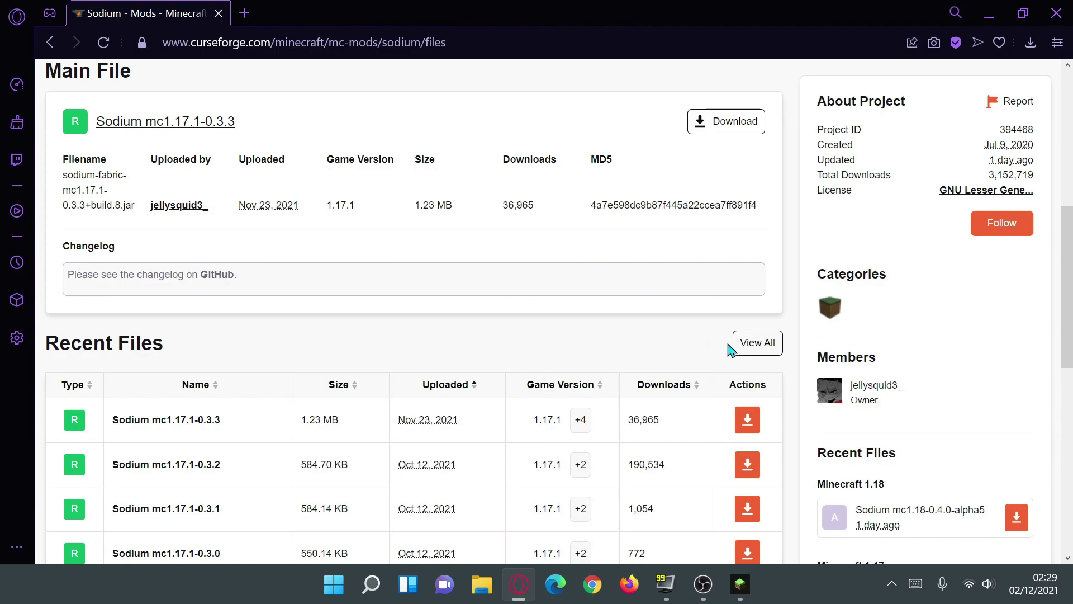
Show all Sodium files across All Versions to find the Sodium mc1.18-0.4.0-alpha5 build.
left_click(764, 347)
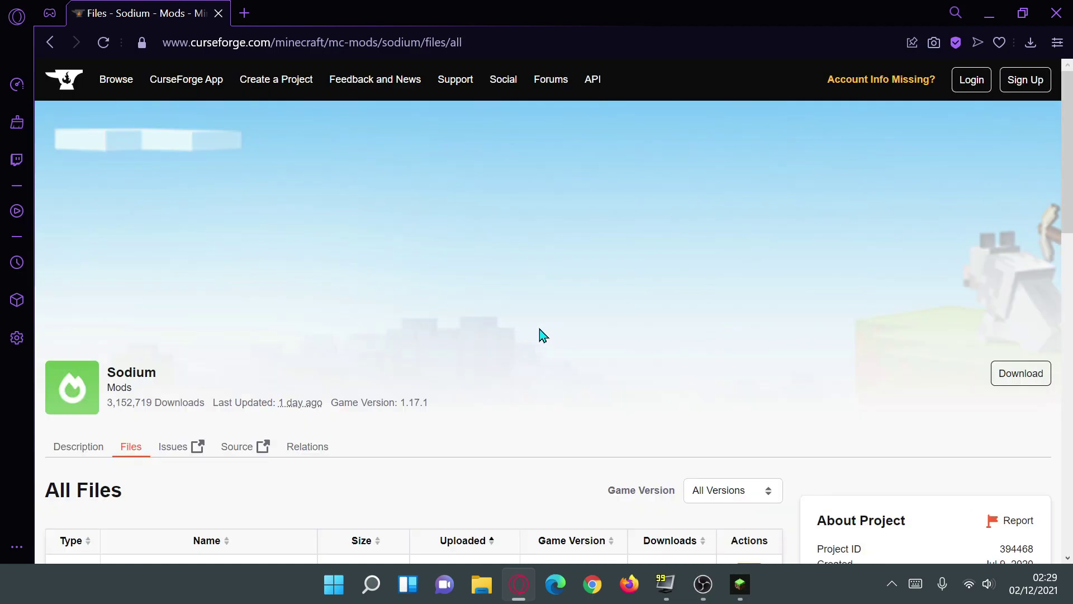
scroll(536, 329, "down", 5)
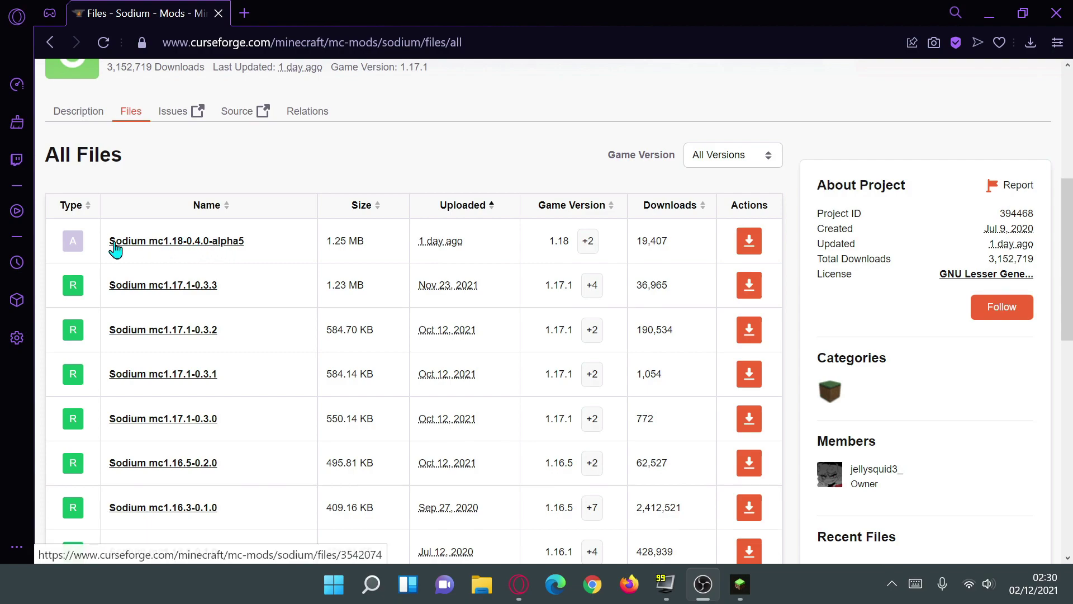
Download the Sodium mc1.18-0.4.0-alpha5 jar, then close the Opera browser.
left_click(155, 244)
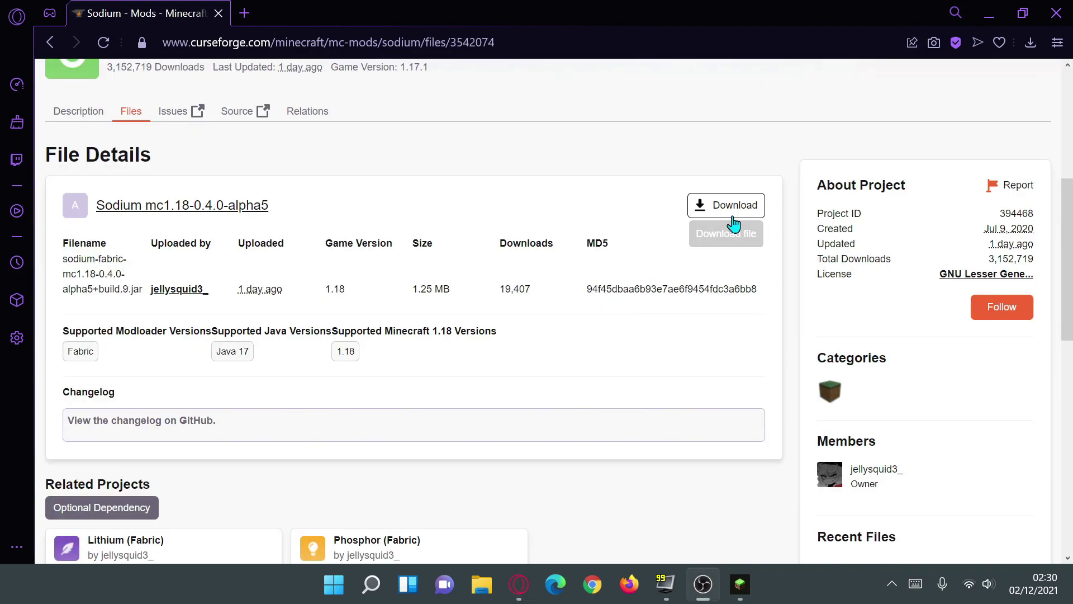
left_click(724, 215)
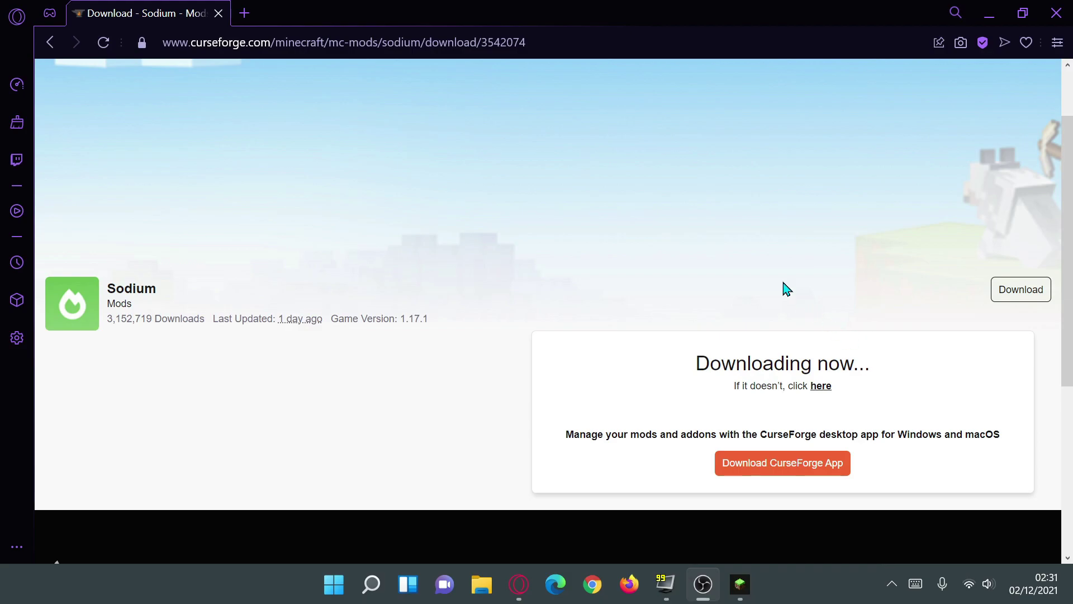
left_click(1055, 13)
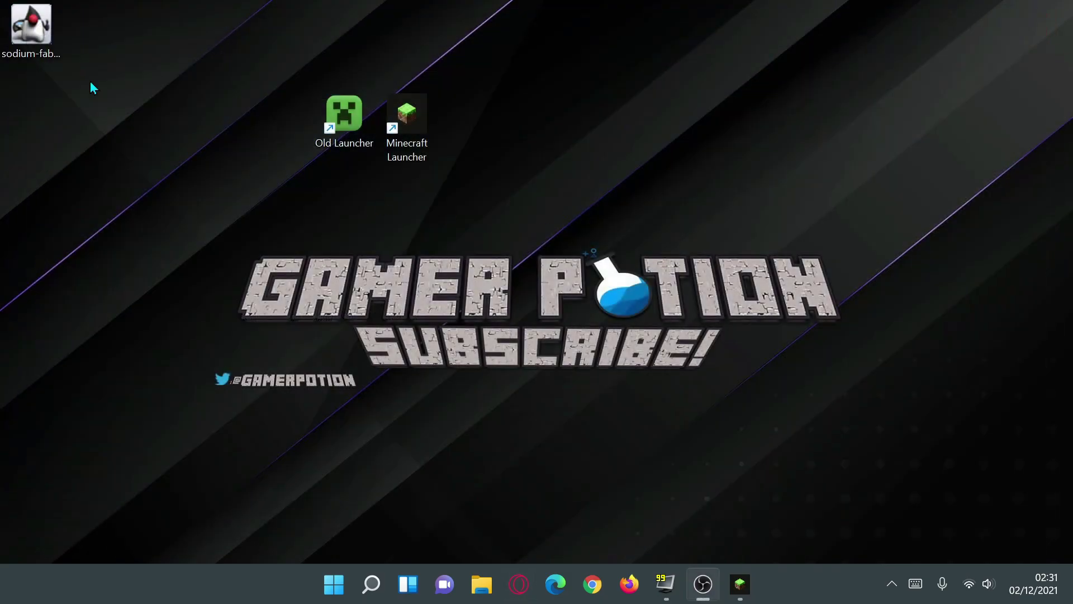